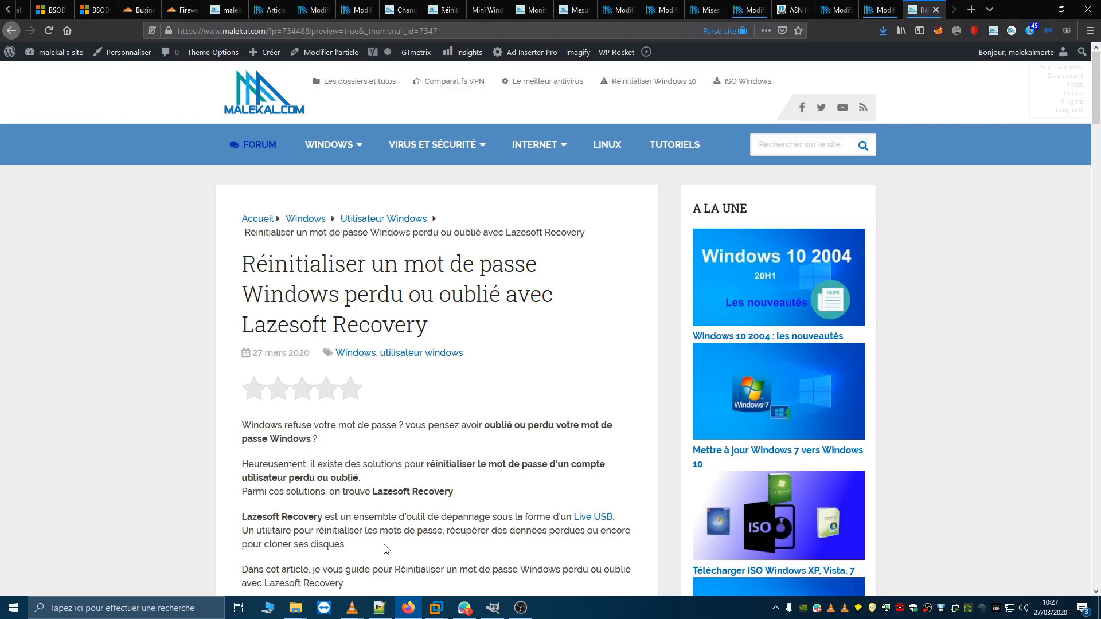
Step: Switch to the Windows 10 x64 virtual machine in VMware Workstation and show it in full screen
mouse_move(435, 608)
left_click(388, 541)
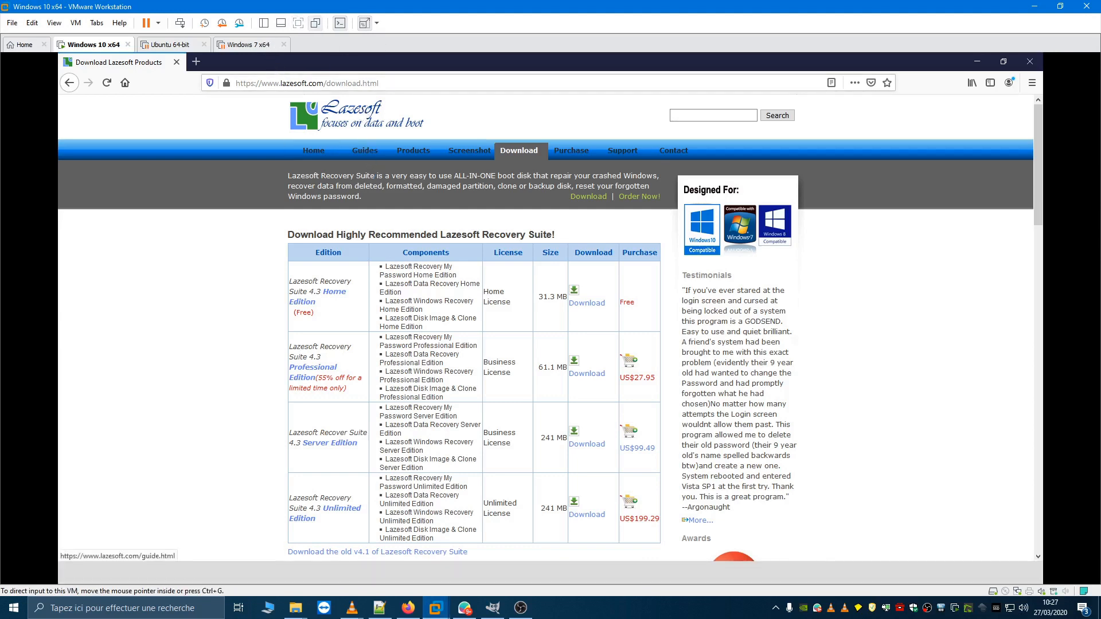
left_click(298, 23)
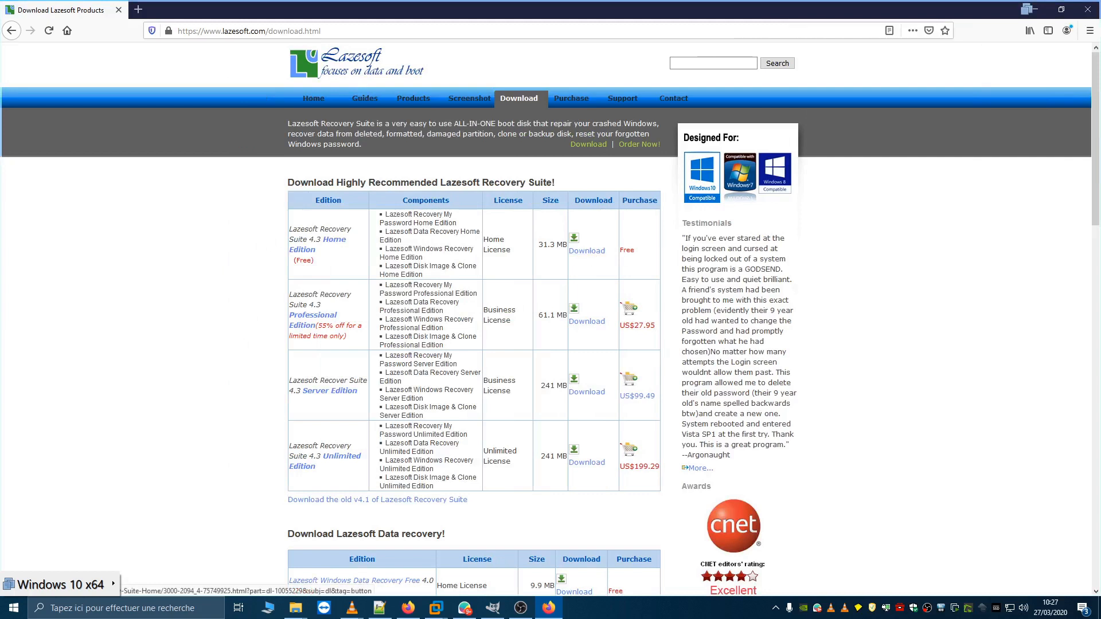
Step: Download the free Lazesoft Recovery Suite 4.3 Home Edition from CNET, accepting its cookies, and save lsrhsetup.exe
left_click(598, 258)
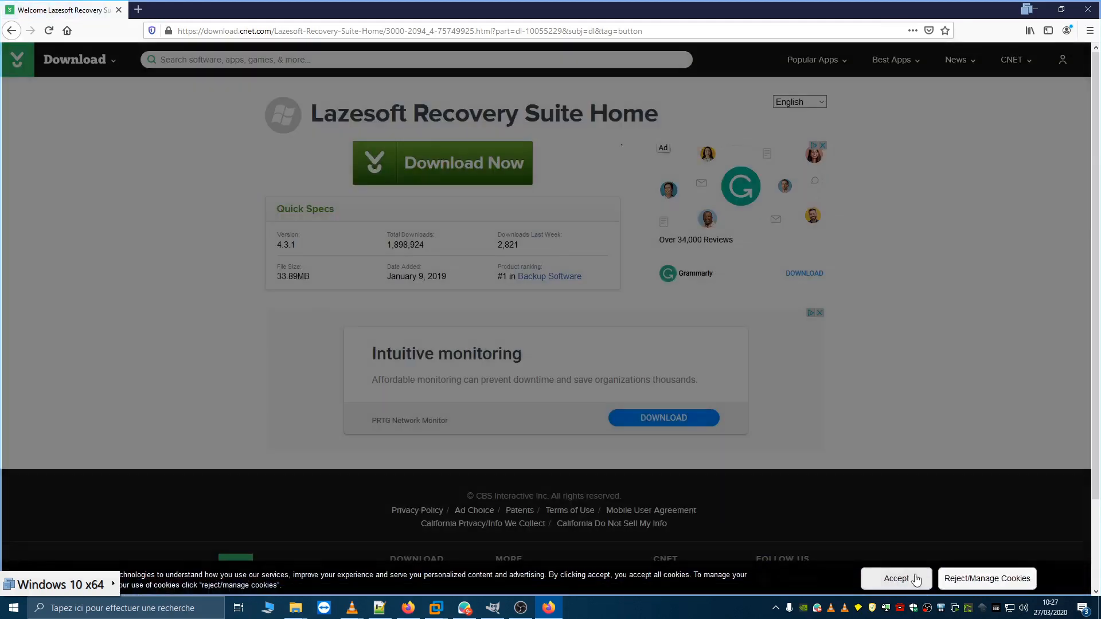
left_click(916, 579)
left_click(453, 164)
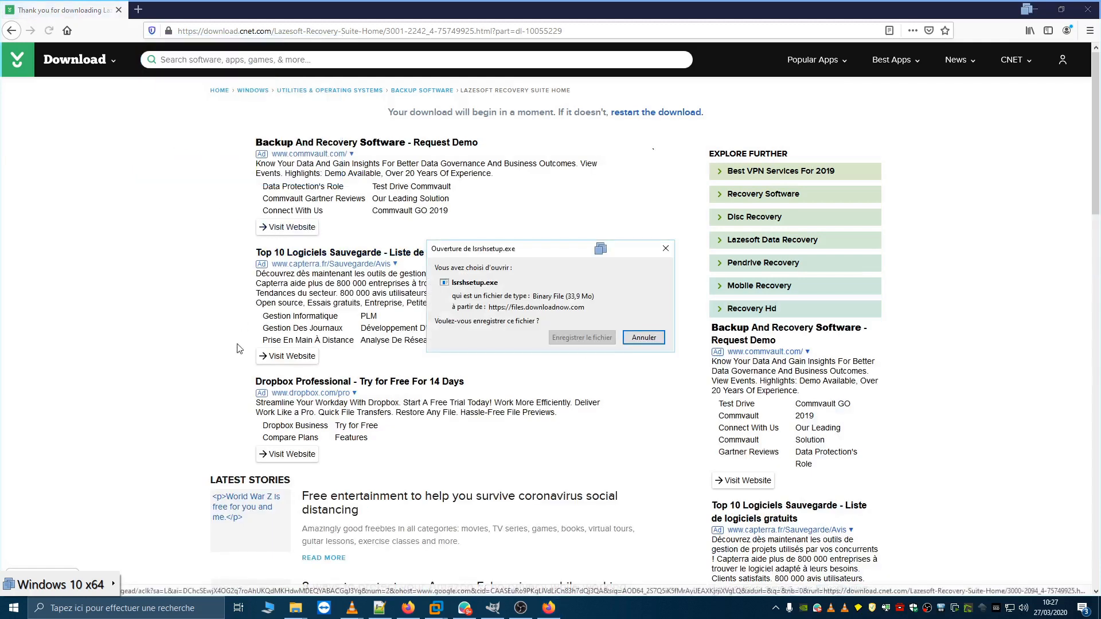
left_click(582, 337)
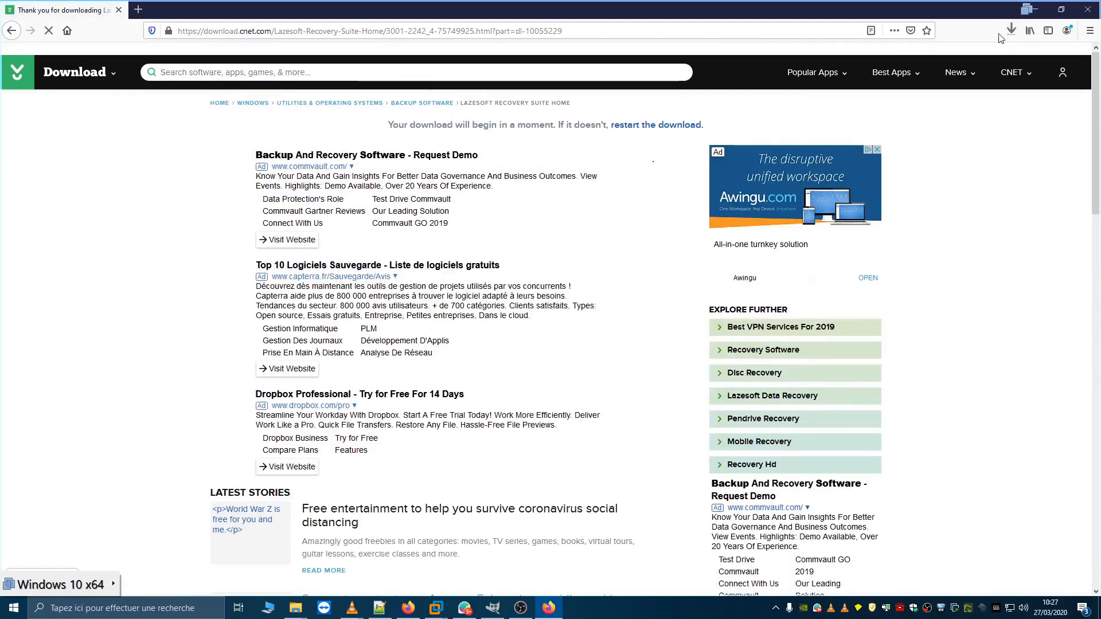
Step: Run the downloaded lsrhsetup.exe and authorize it to make changes to the device
left_click(1010, 31)
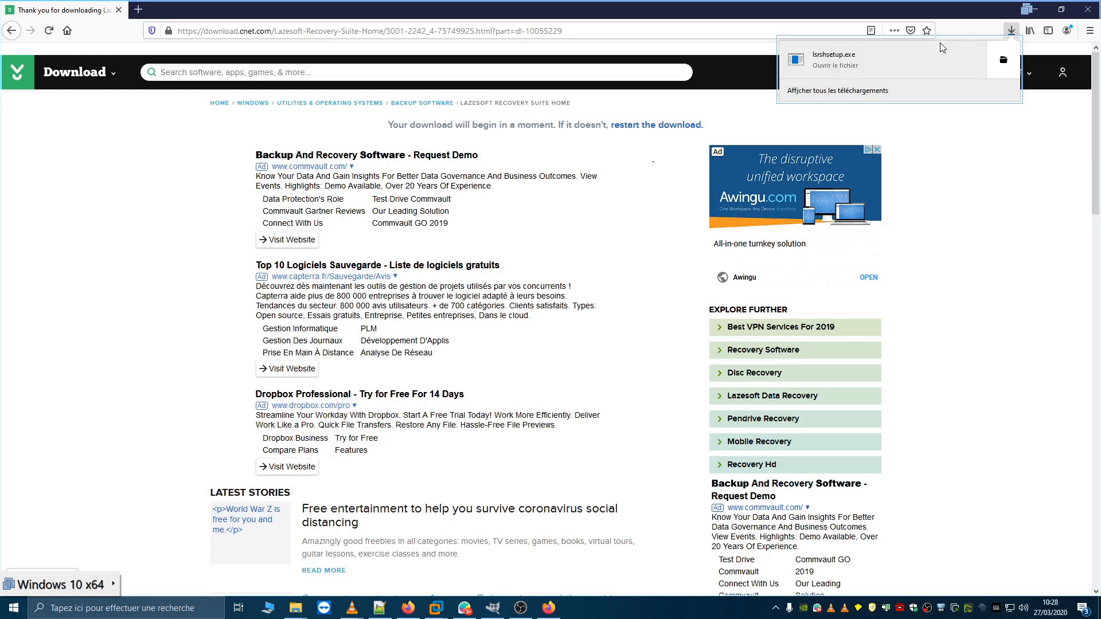
left_click(909, 60)
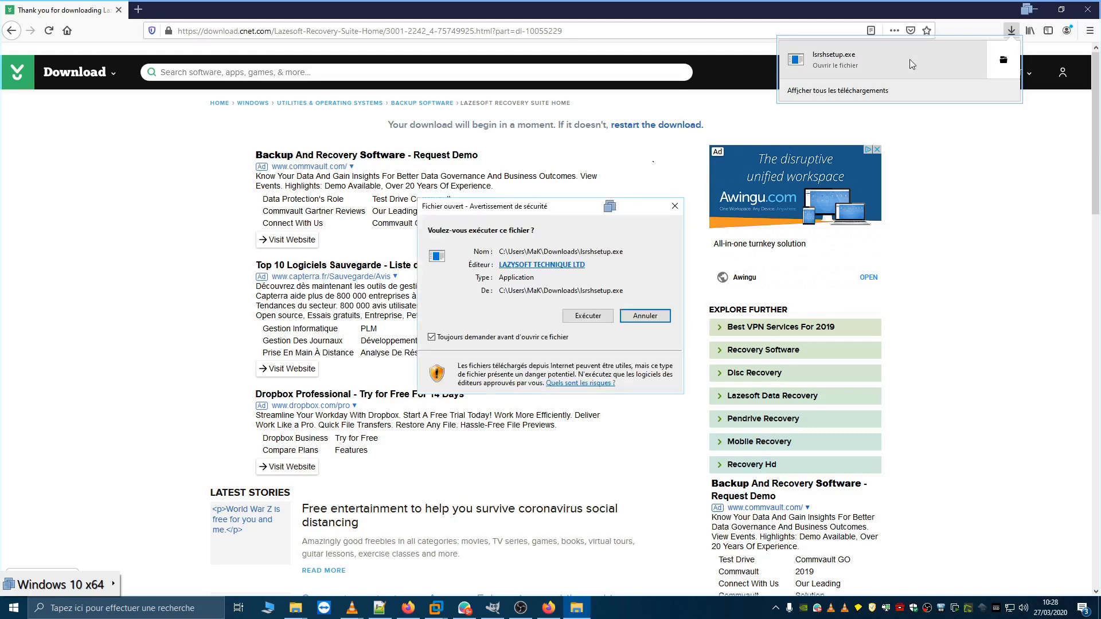
left_click(586, 317)
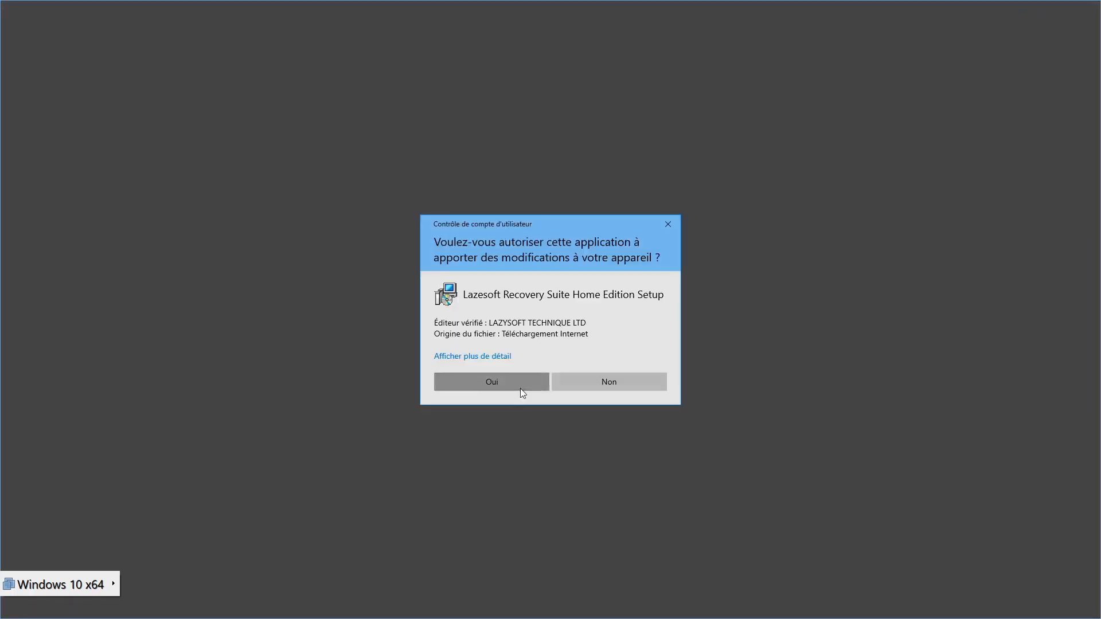
left_click(520, 387)
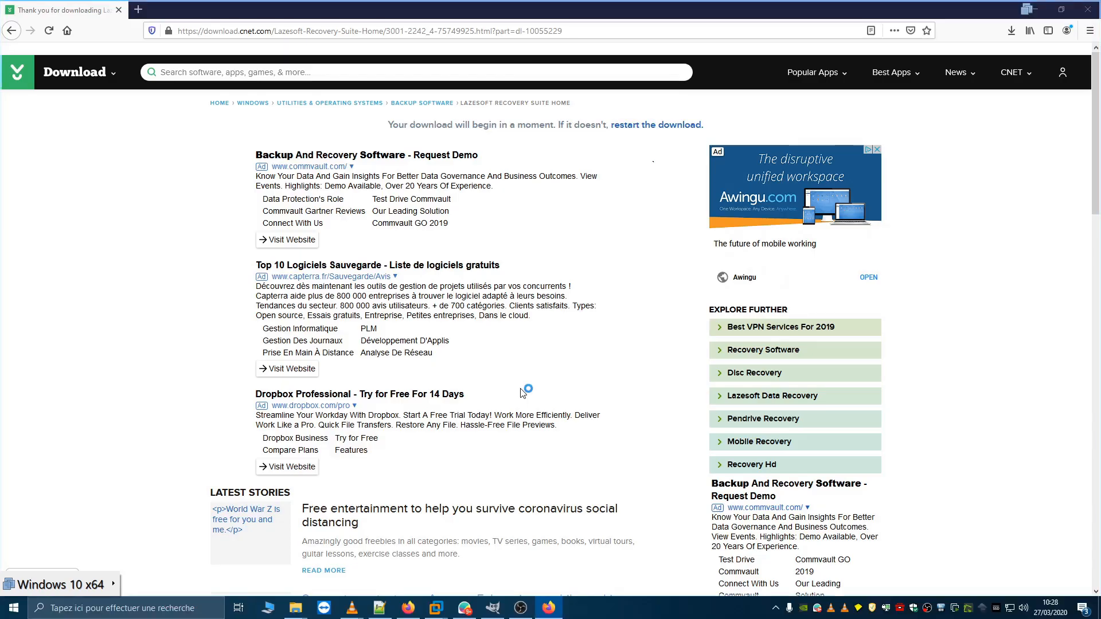
Step: Accept the license agreement and install Lazesoft Recovery Suite with the default setup options
left_click(479, 361)
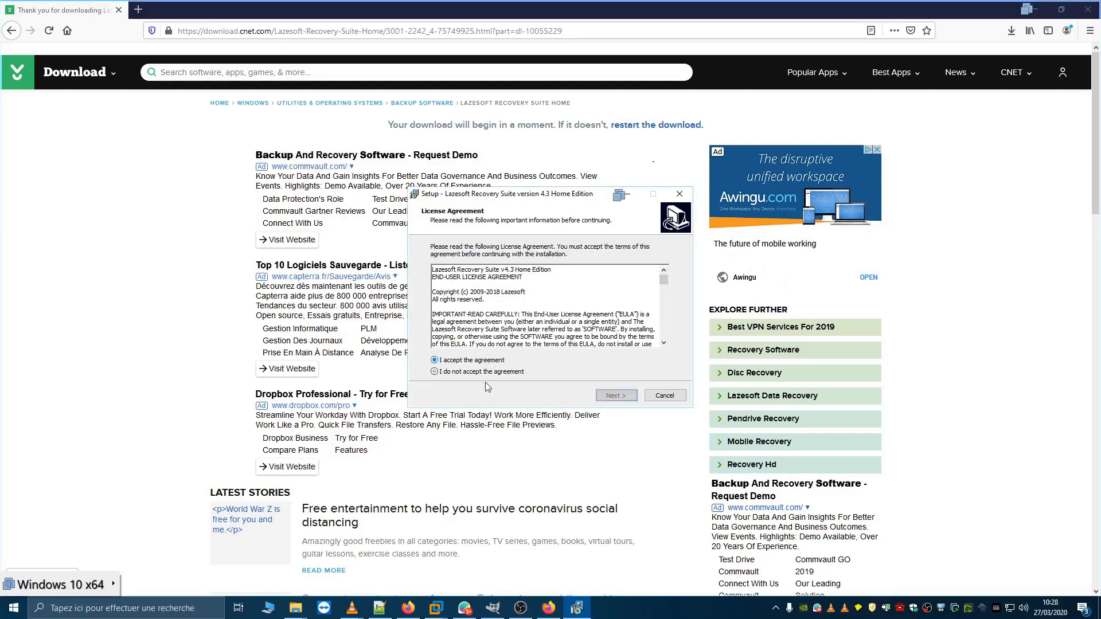
left_click(616, 395)
left_click(616, 396)
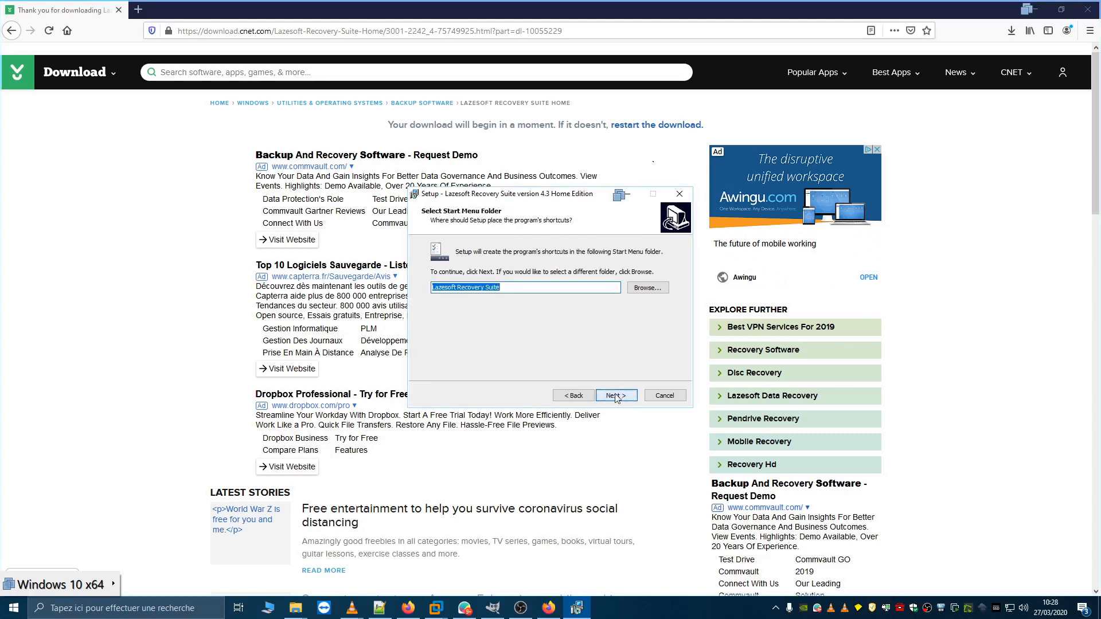
left_click(619, 398)
left_click(624, 398)
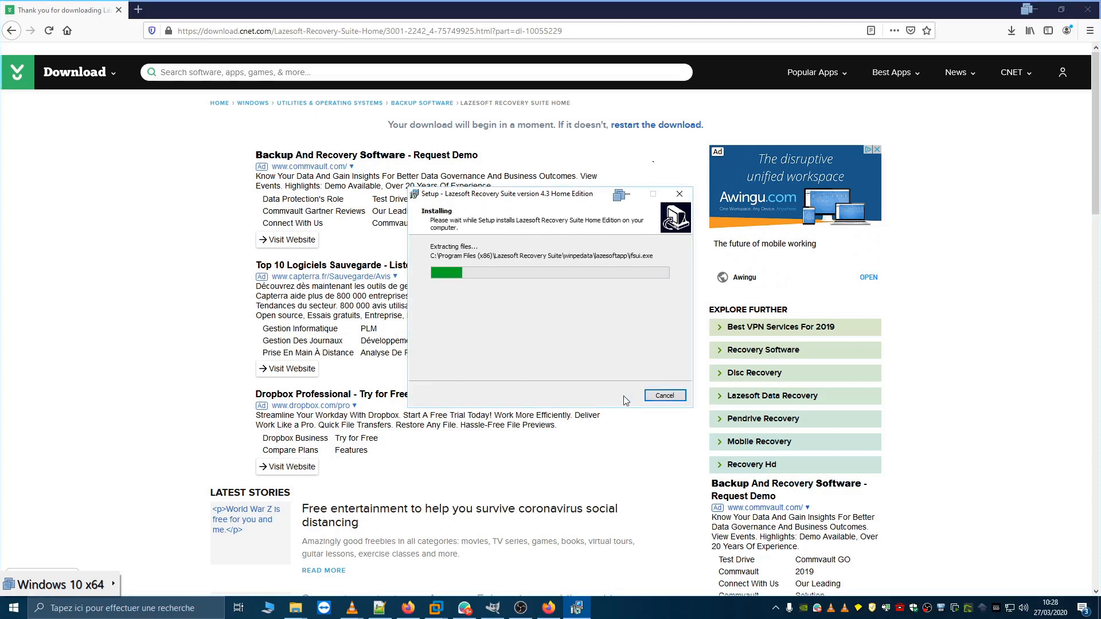
Step: Close the browser and finish the setup wizard with the application set to launch
left_click(1087, 12)
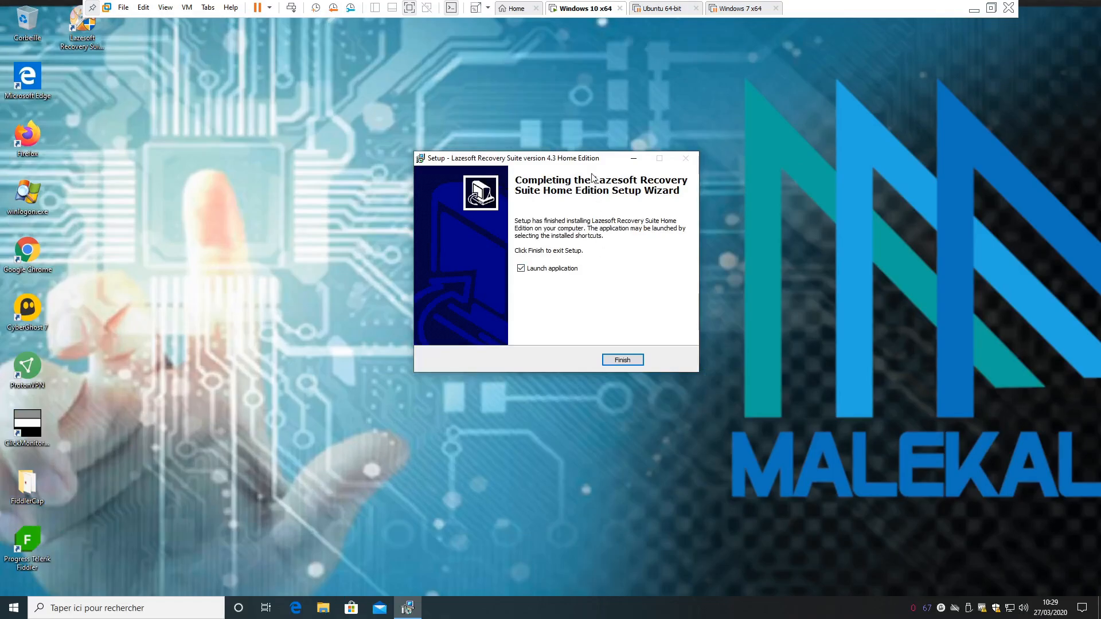
left_click_drag(593, 162, 589, 178)
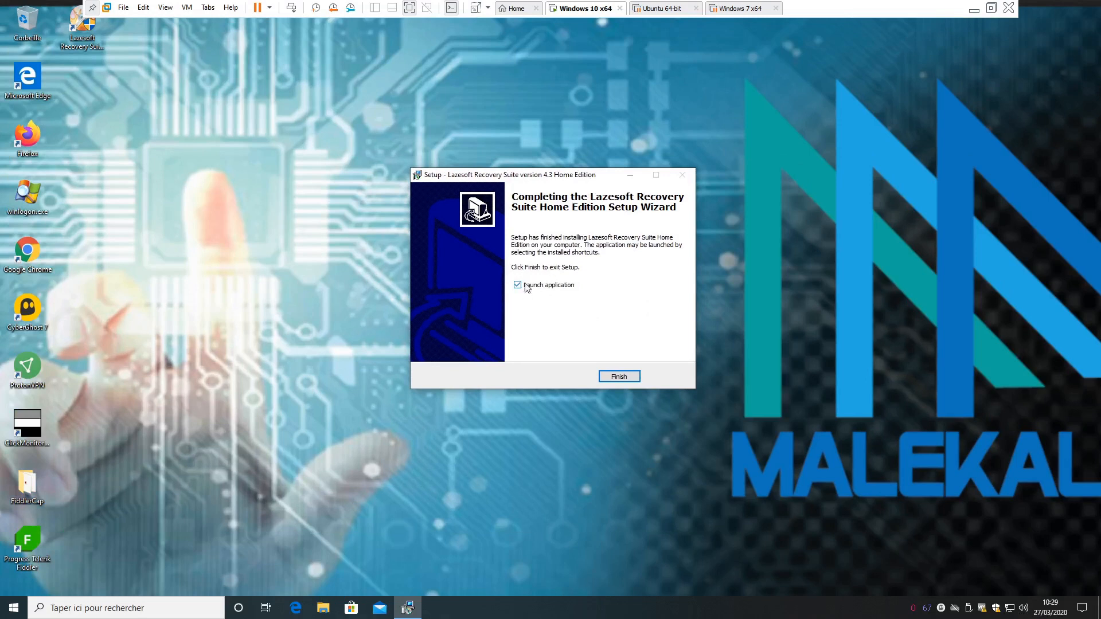
left_click(630, 376)
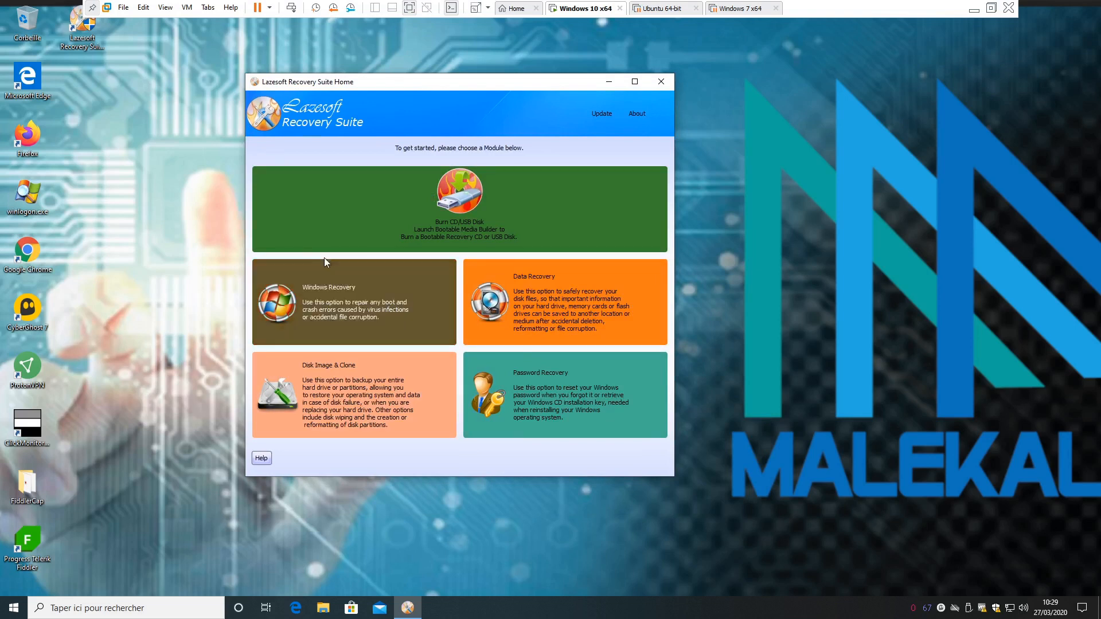
Step: Start the bootable CD/USB disk builder and set the target computer's Windows version to Windows 10 64 bit
left_click(466, 209)
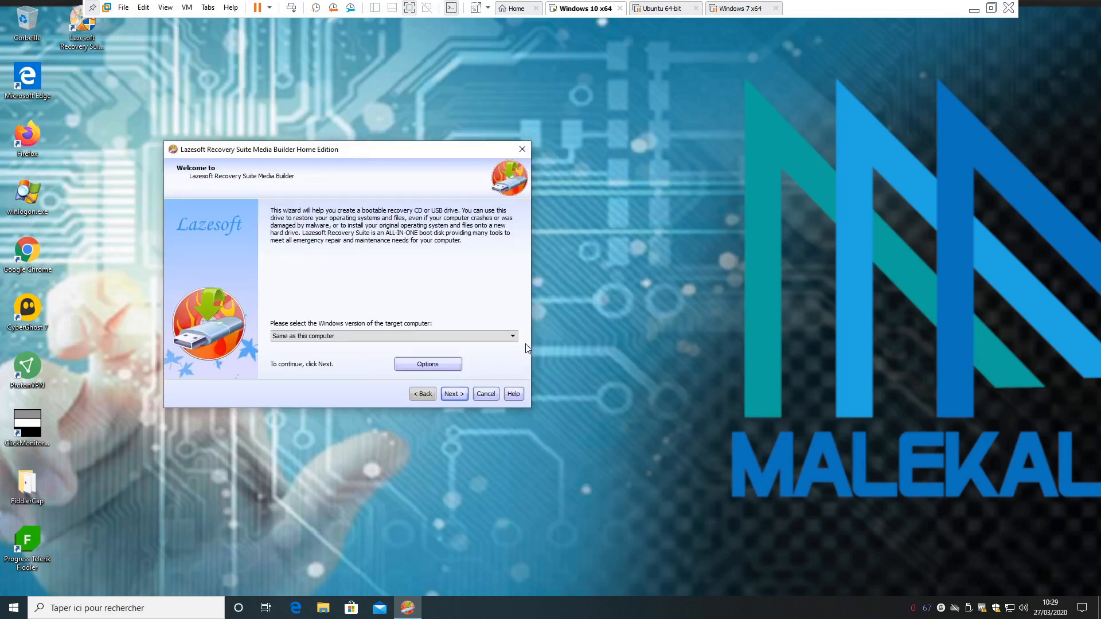
left_click(512, 335)
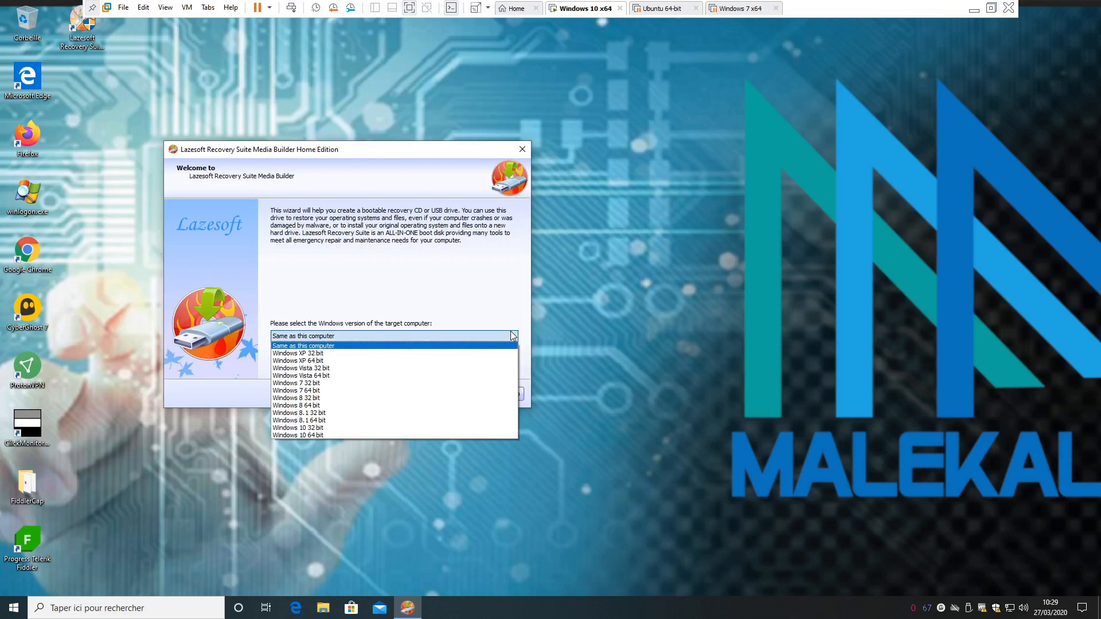
left_click(438, 435)
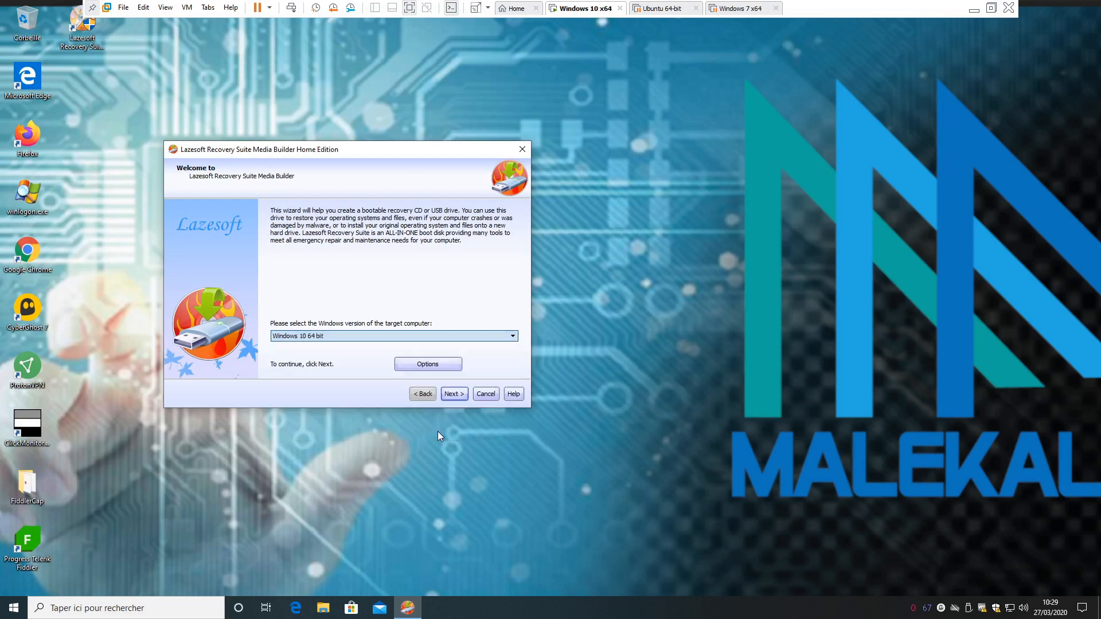
left_click(454, 393)
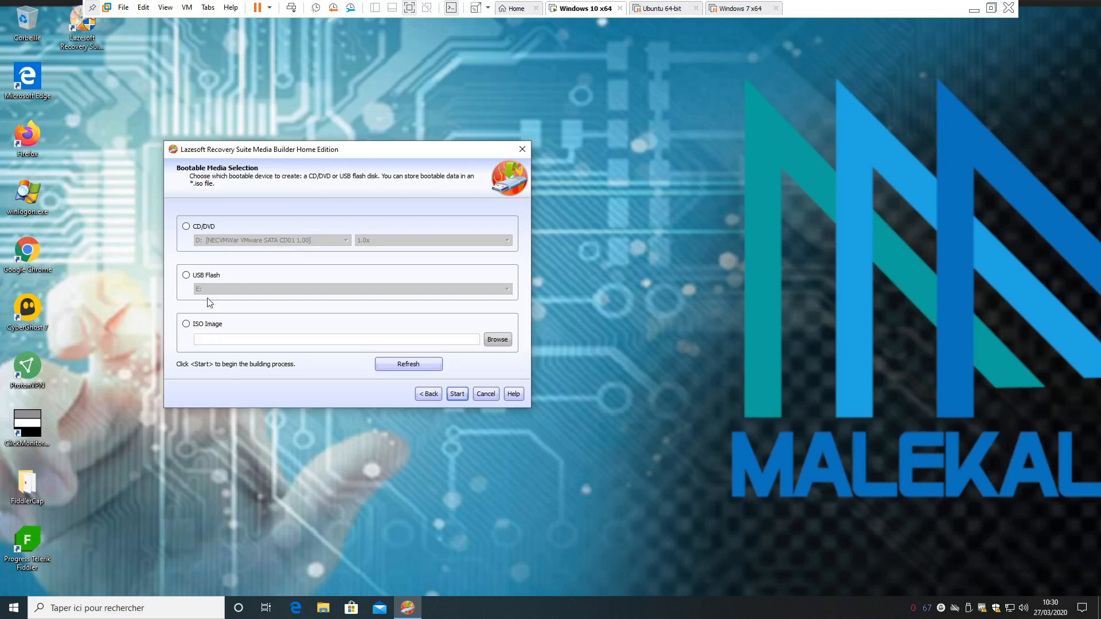
Step: Build the bootable recovery disk on USB flash drive E:, allowing it to be formatted, and close the recovery suite
left_click(187, 276)
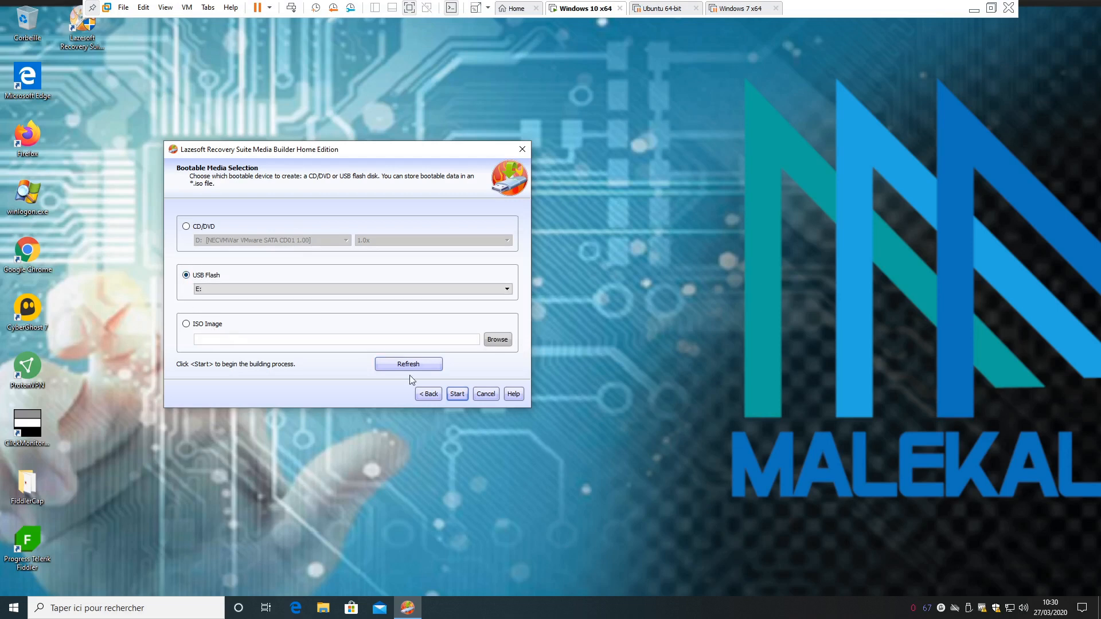
left_click(463, 395)
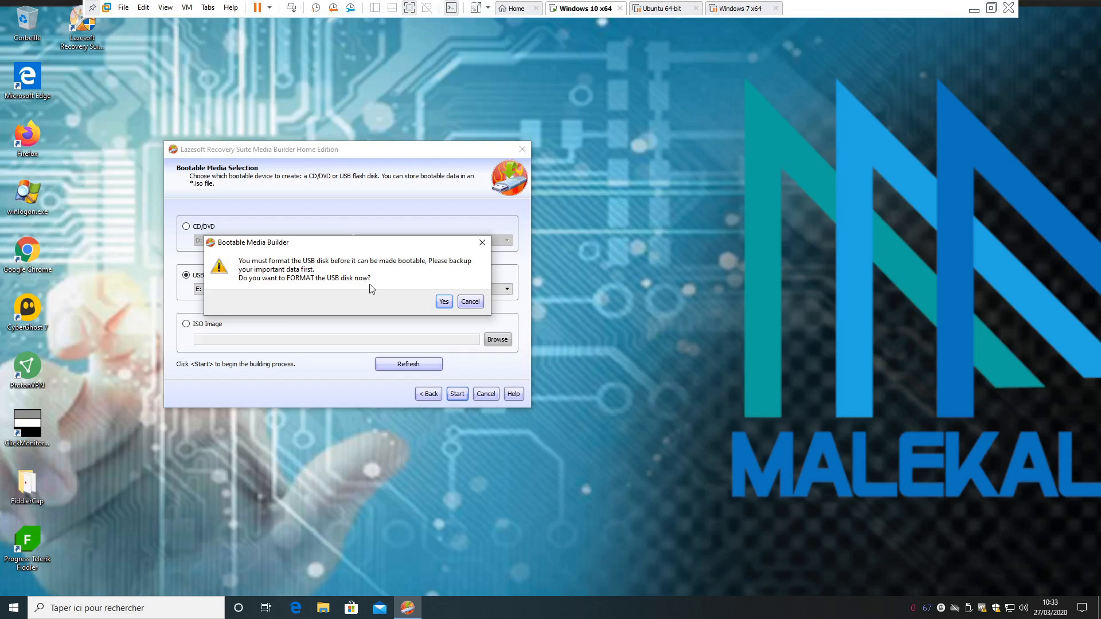
left_click(446, 302)
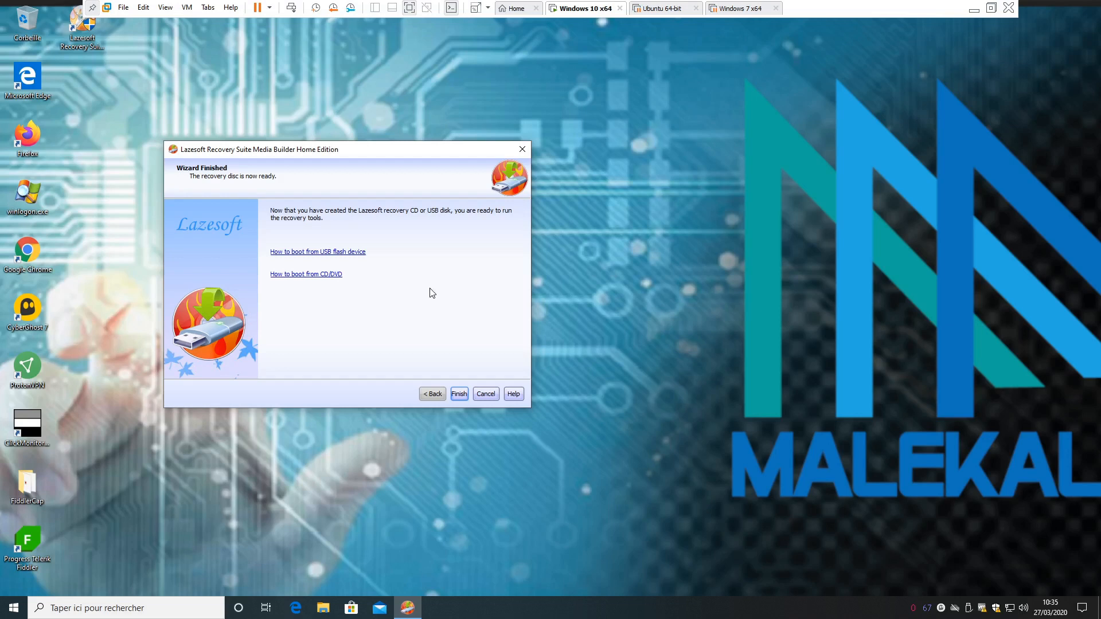
left_click(462, 395)
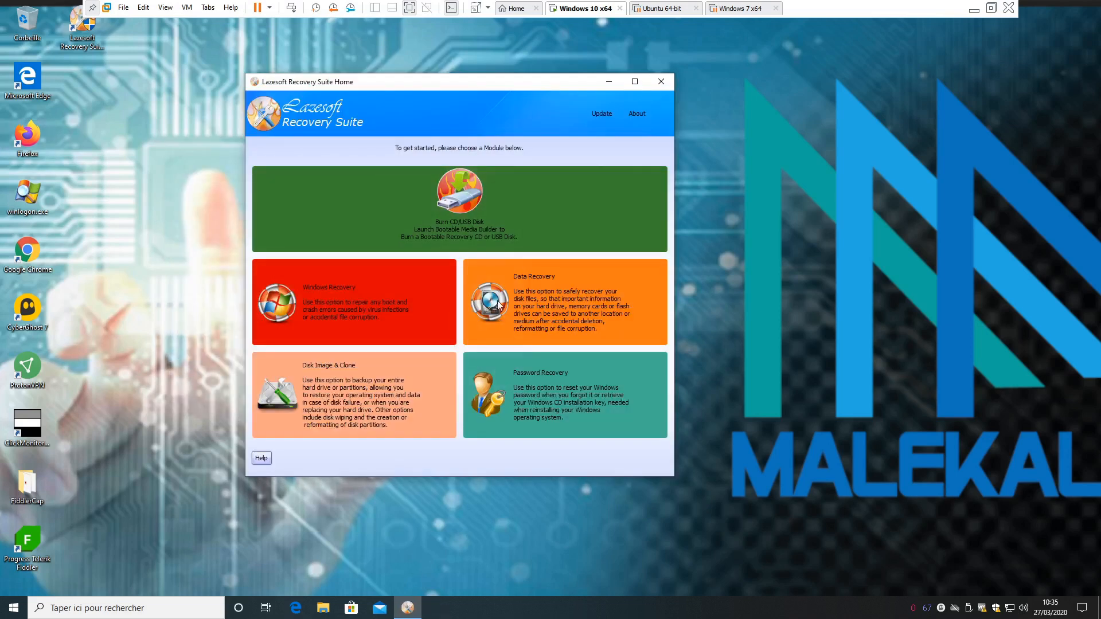
left_click(661, 81)
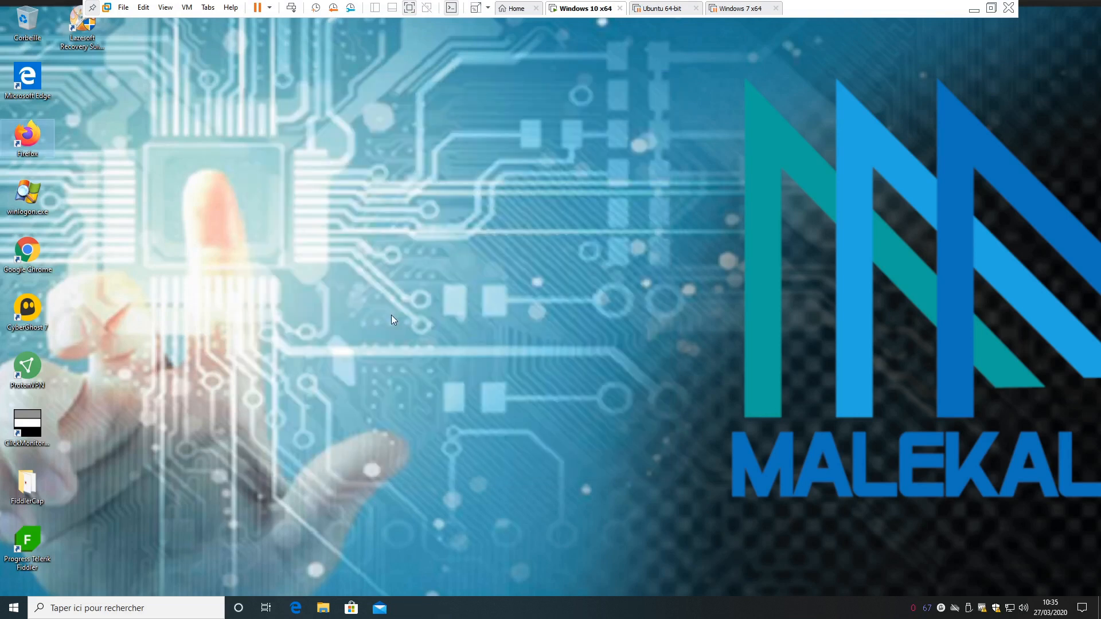
Step: Restart Windows in the virtual machine
right_click(14, 608)
mouse_move(144, 573)
left_click(252, 570)
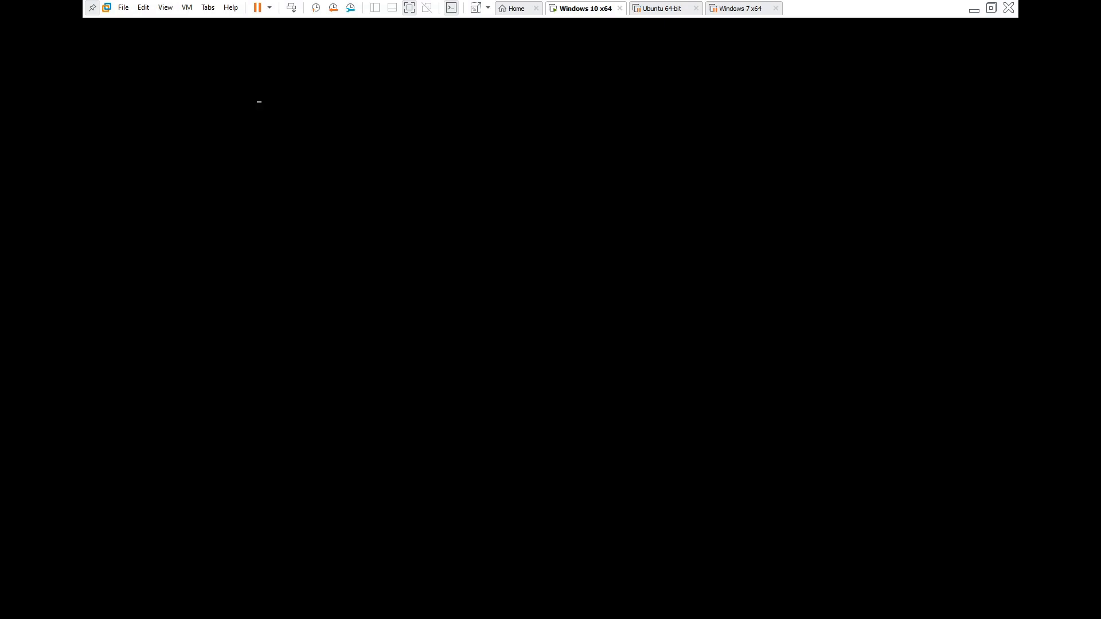
Step: Boot the virtual machine from the Lazesoft recovery media through the Boot Manager and start Lazesoft Live CD
key("Down")
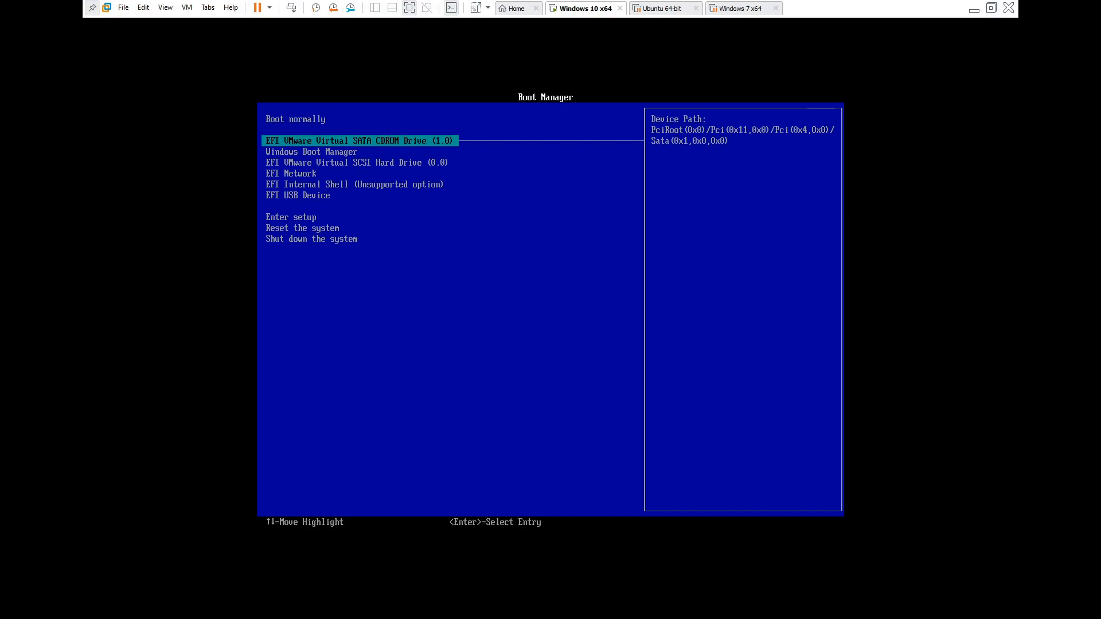
key("Down")
key("Down")
key("Down")
key("Down")
key("Down")
key("Up")
key("Up")
key("Up")
key("Up")
key("Up")
key("Return")
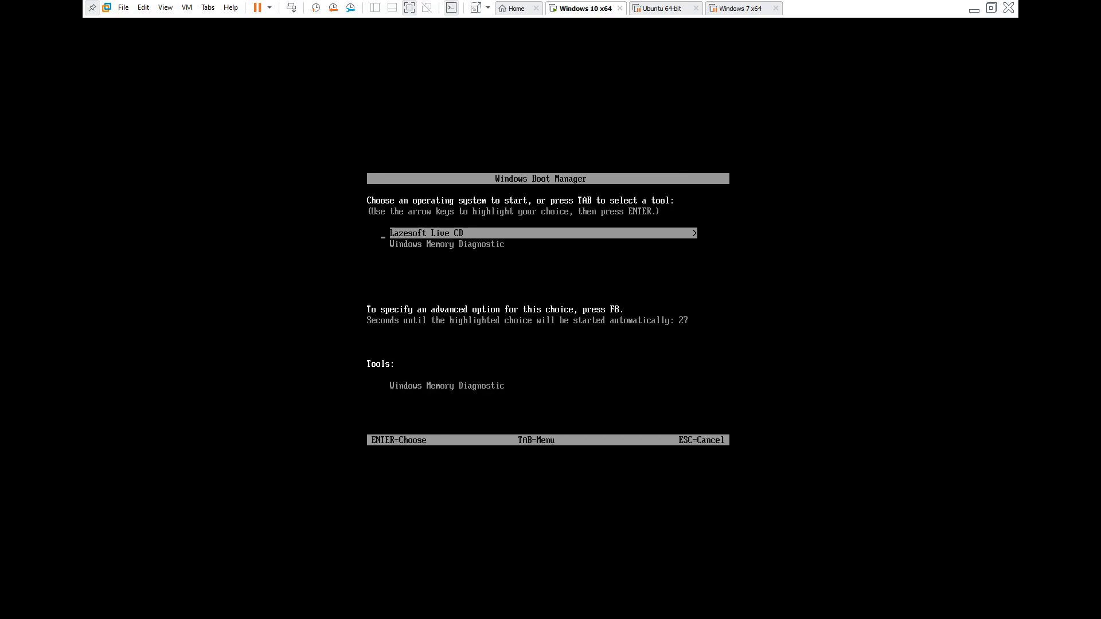
key("Return")
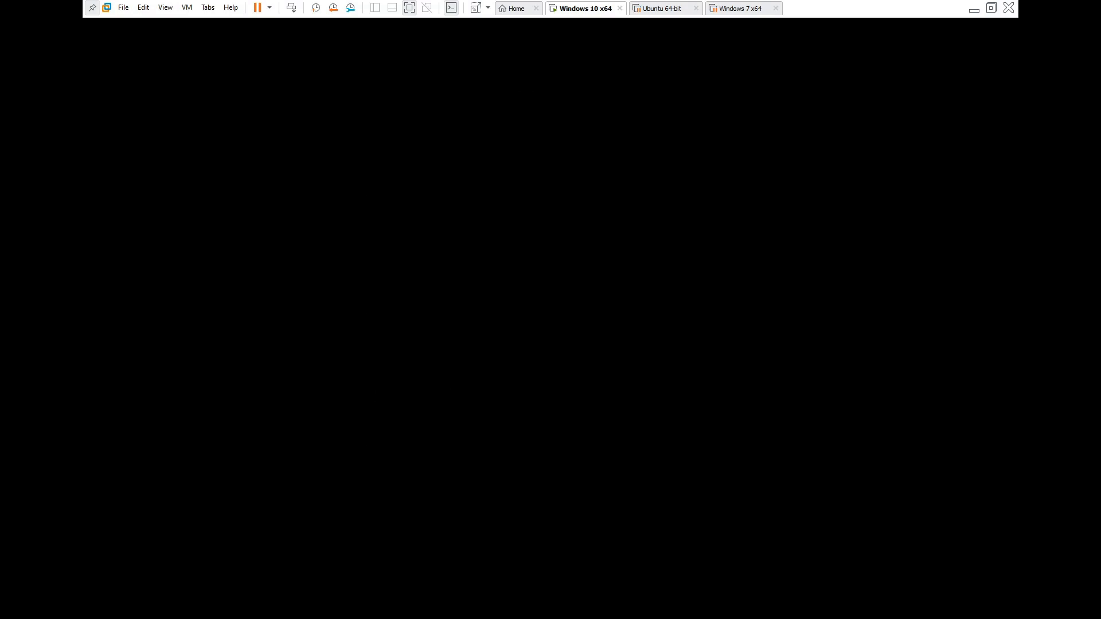
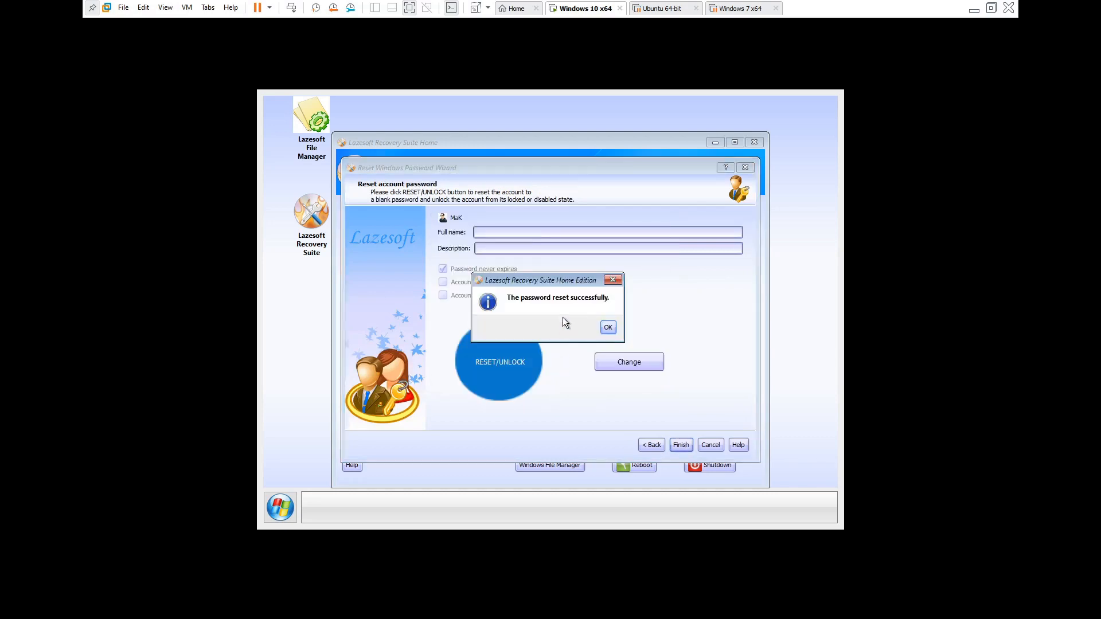
Step: Acknowledge the account's password reset in the Reset Windows Password Wizard
left_click(609, 327)
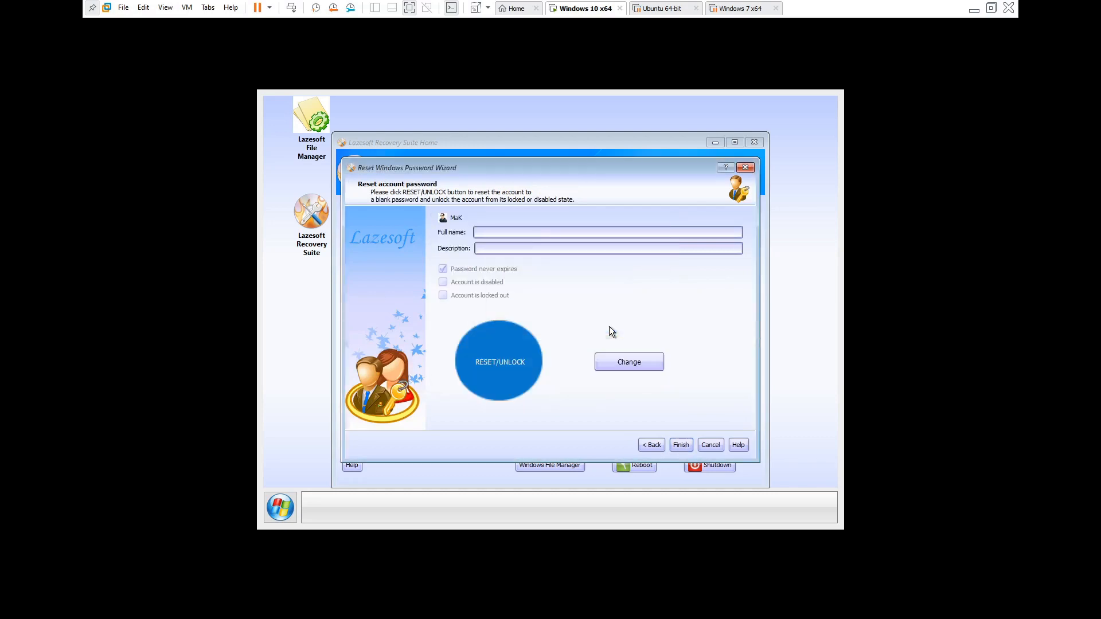
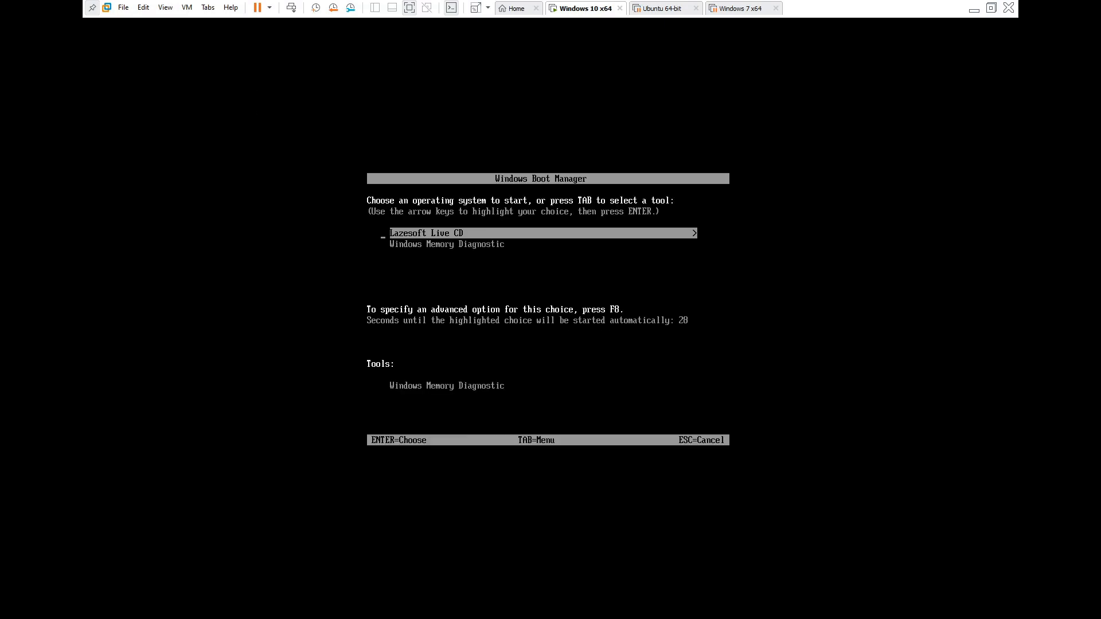
Step: Start Lazesoft Live CD again from the Windows Boot Manager
key("Return")
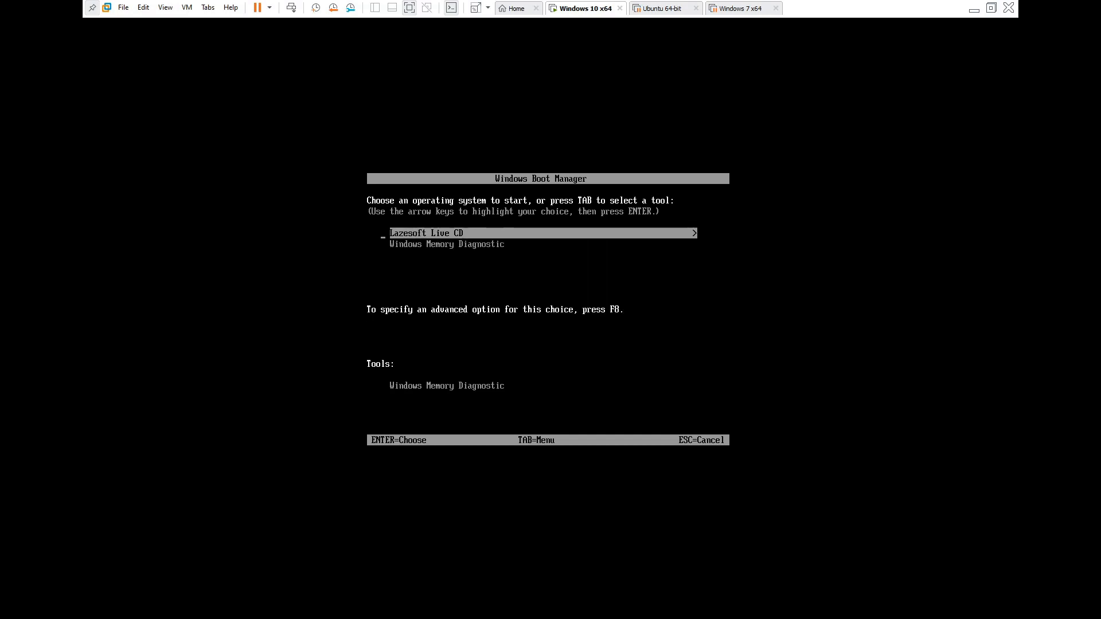